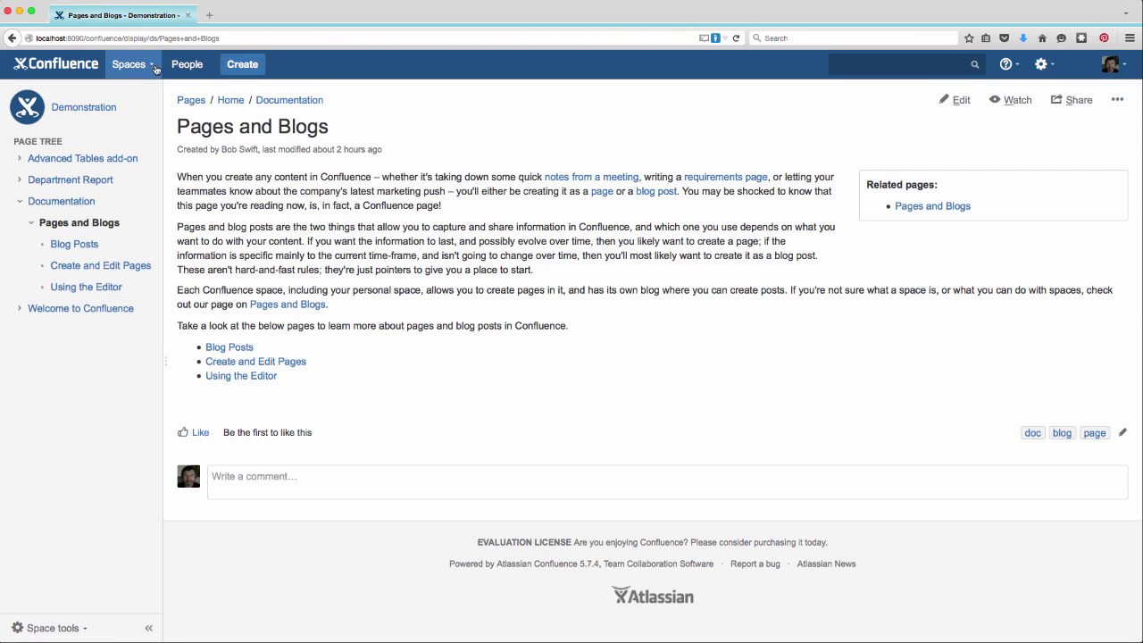
Open the Using the Editor page from the page tree and look through it down to its labels
click(154, 67)
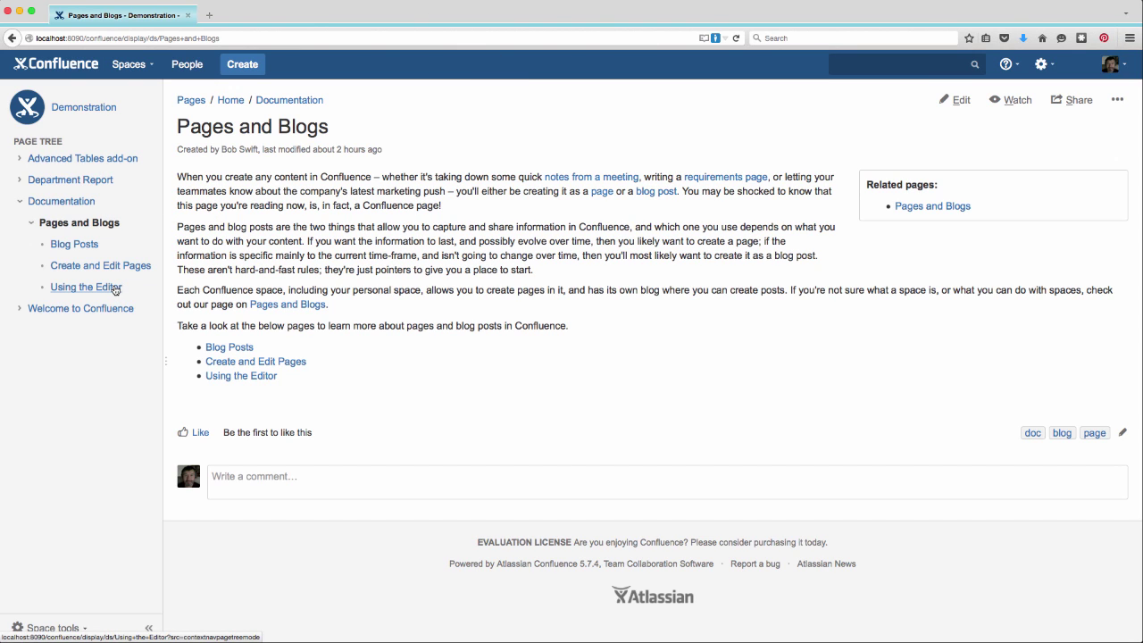
click(114, 287)
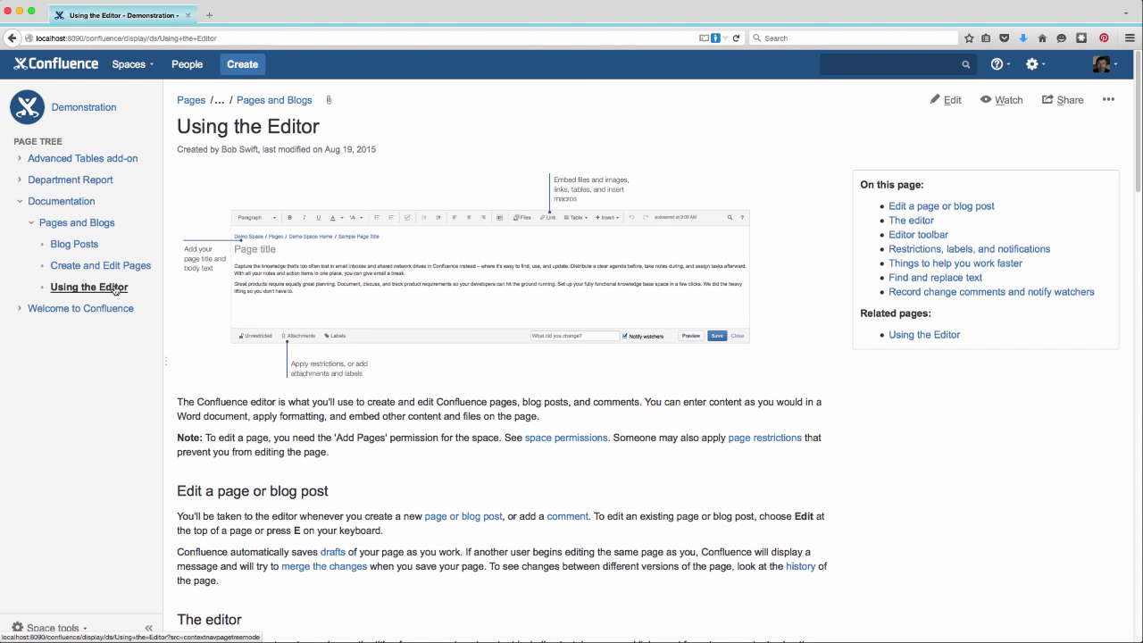
scroll(962, 589, down, 20)
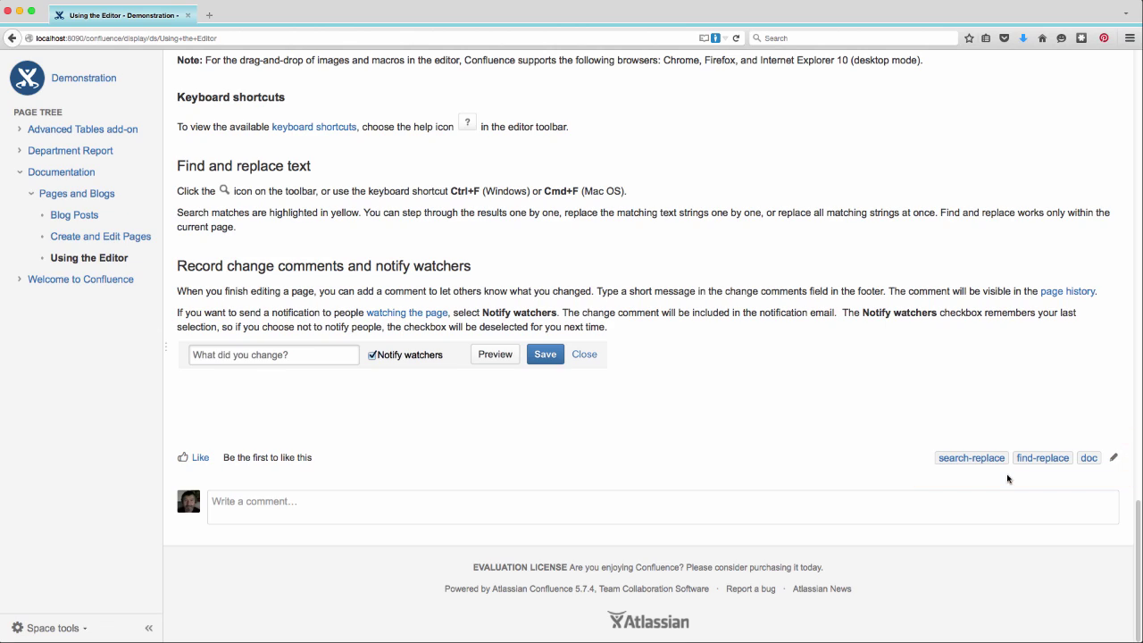
scroll(1007, 479, up, 20)
View the attachments of the Using the Editor page and show all versions of magnifying_glass.png
click(1108, 102)
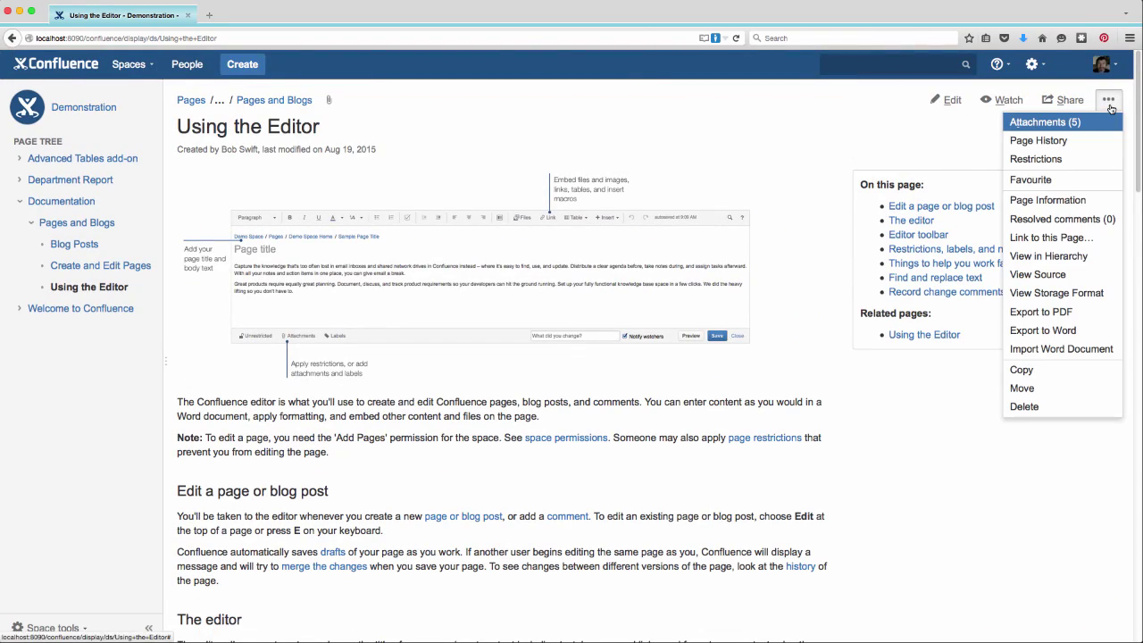
click(1100, 123)
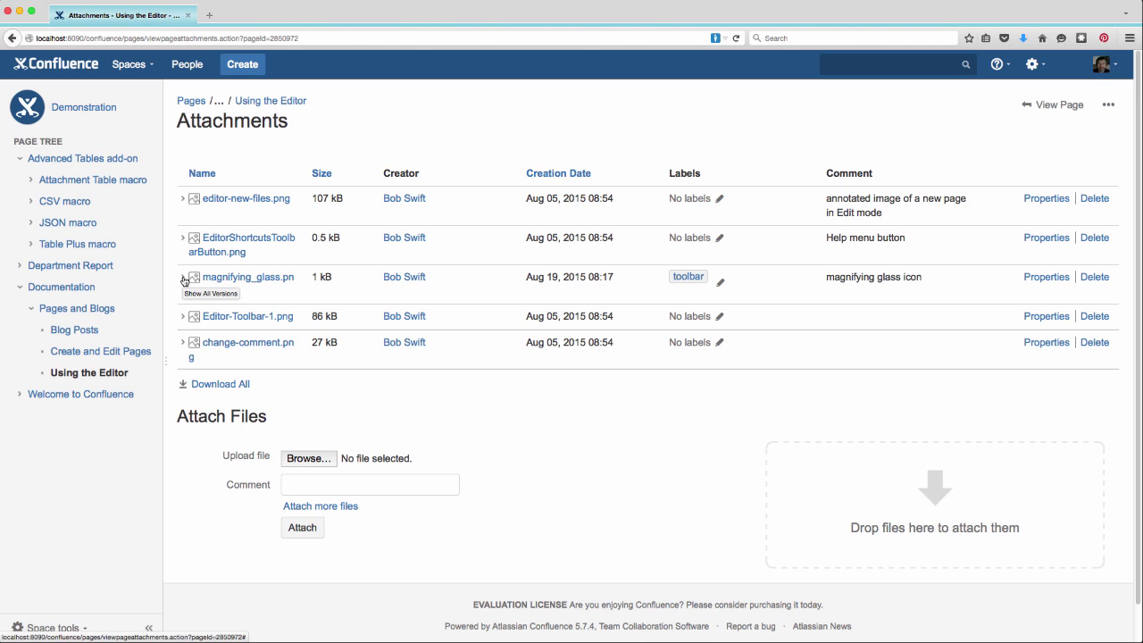
click(183, 280)
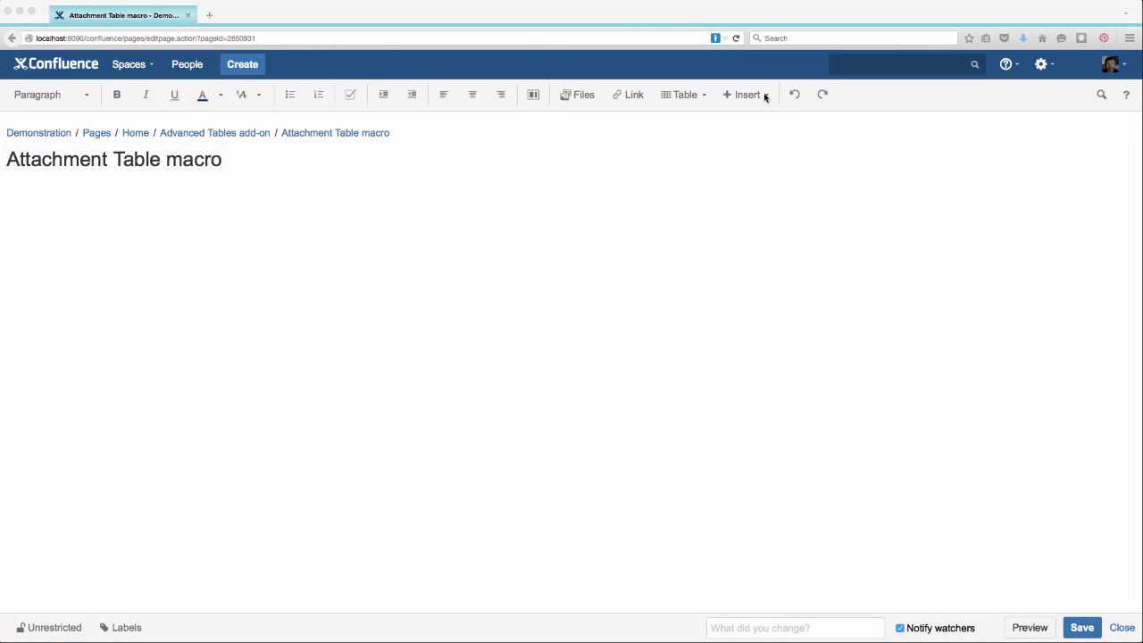
Choose the Attachment Table macro for the Attachment Table macro page and review its space, page and attachment selection parameters
click(765, 95)
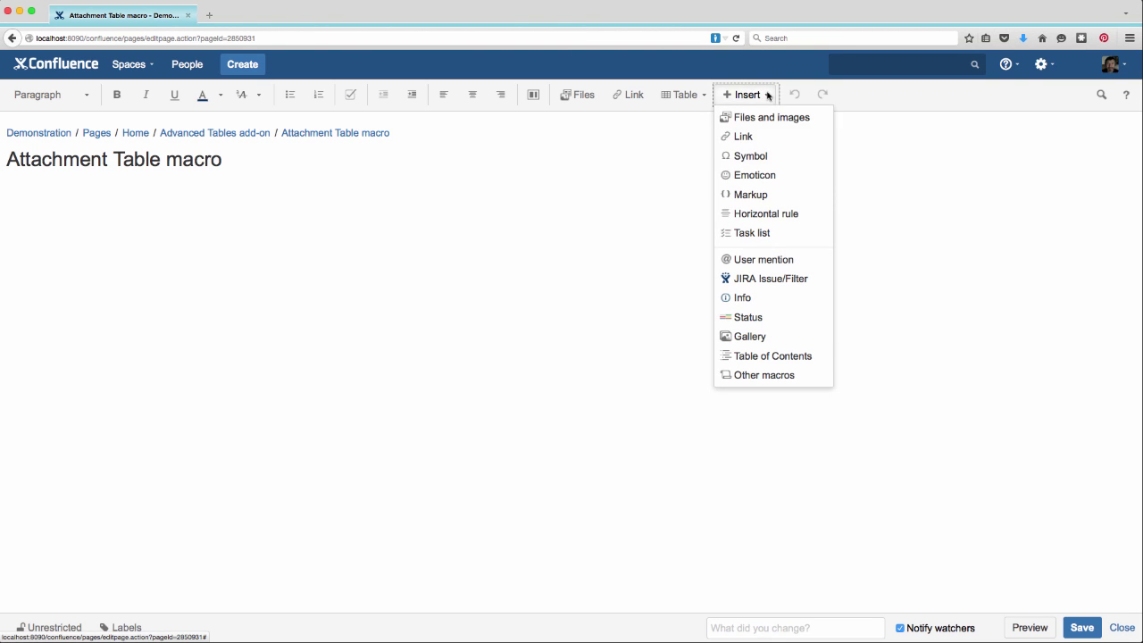
click(815, 377)
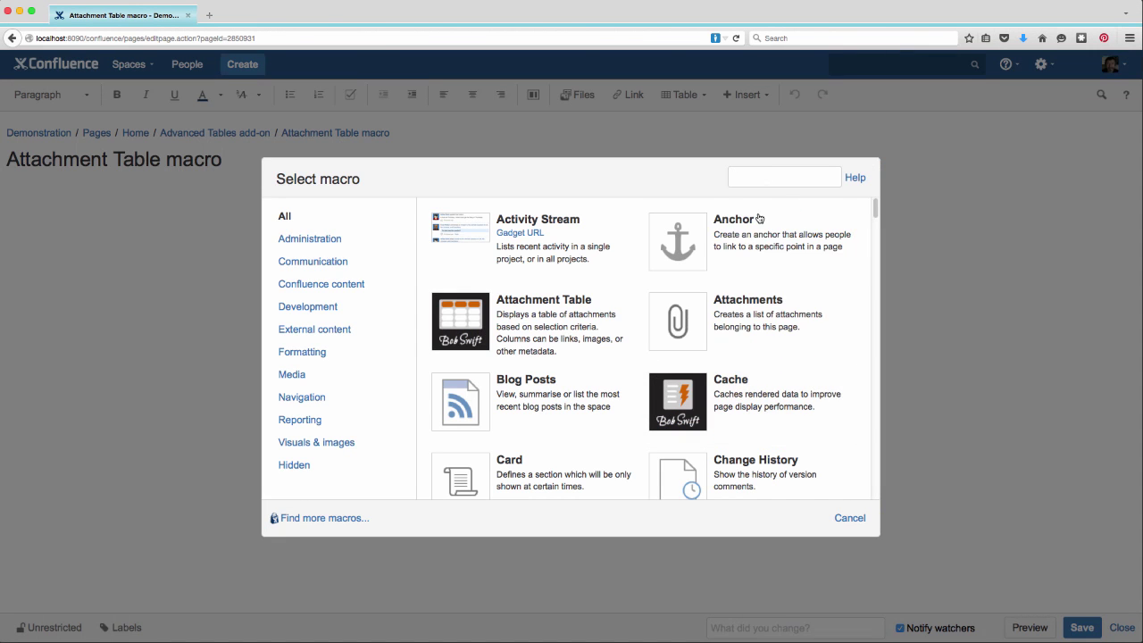
click(559, 339)
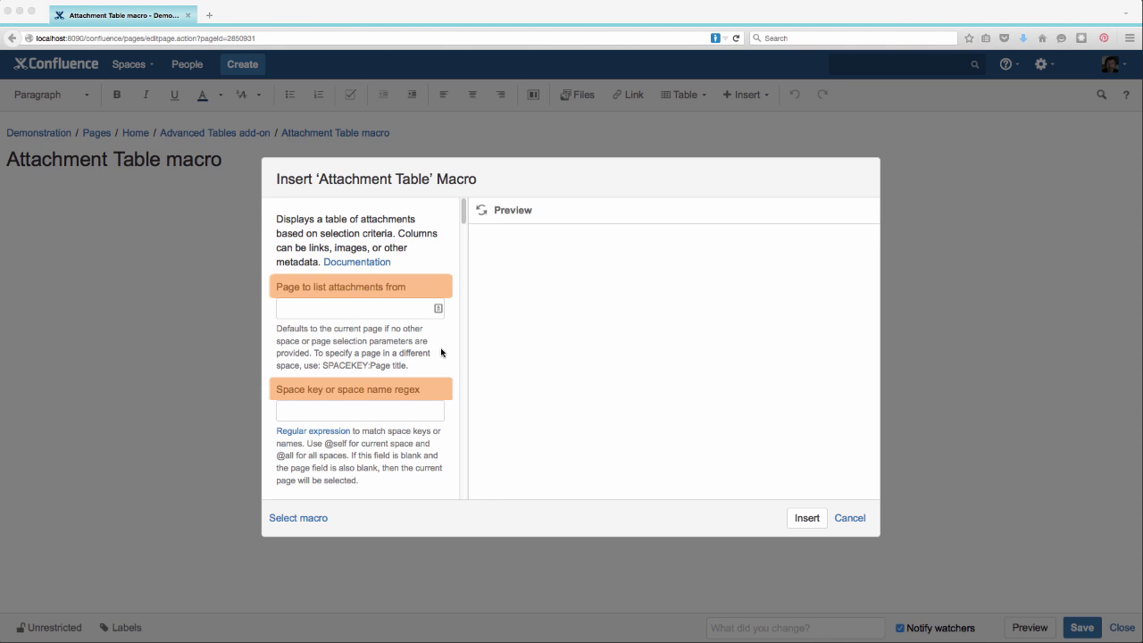
scroll(441, 353, down, 6)
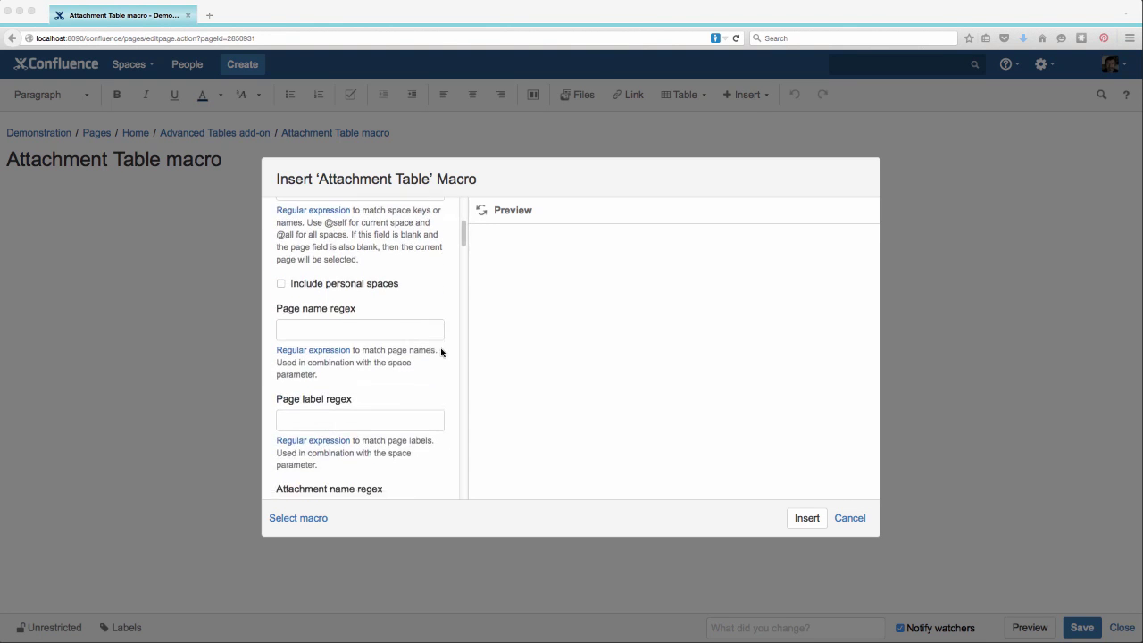
scroll(441, 353, down, 3)
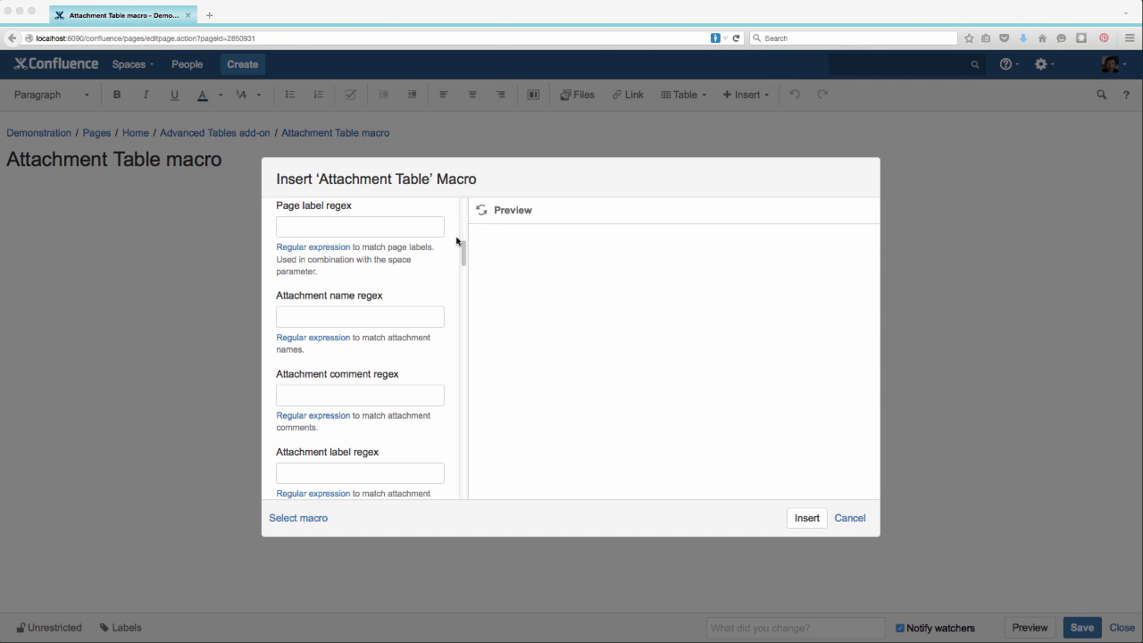
drag(464, 250, 461, 204)
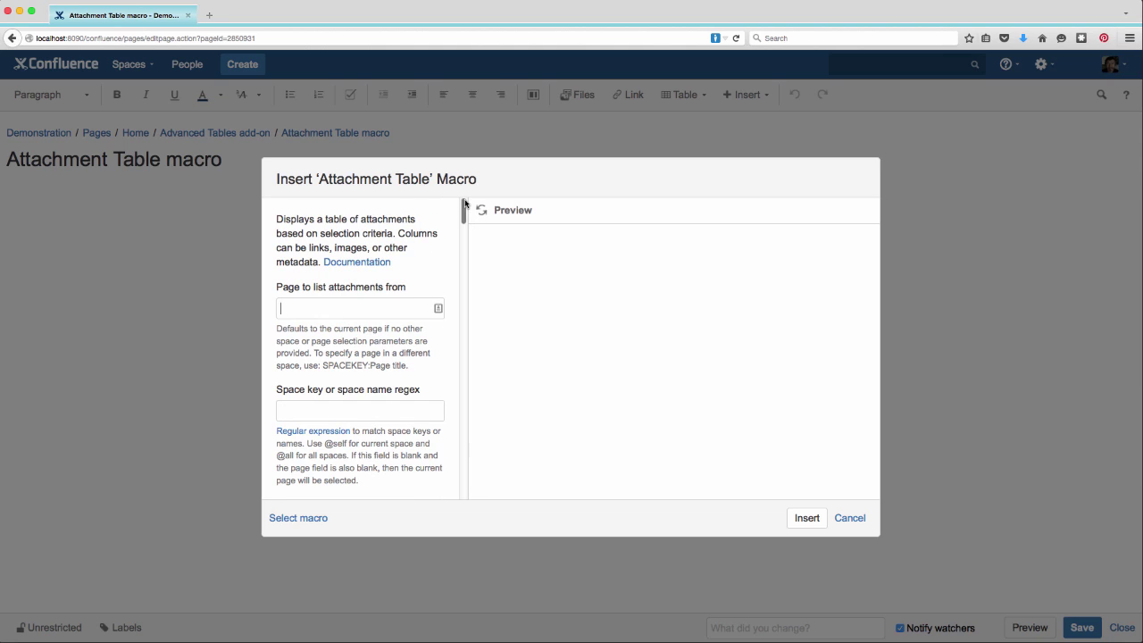
Set the page to list attachments from to Using the Editor and refresh the macro preview
click(333, 314)
text(Using the)
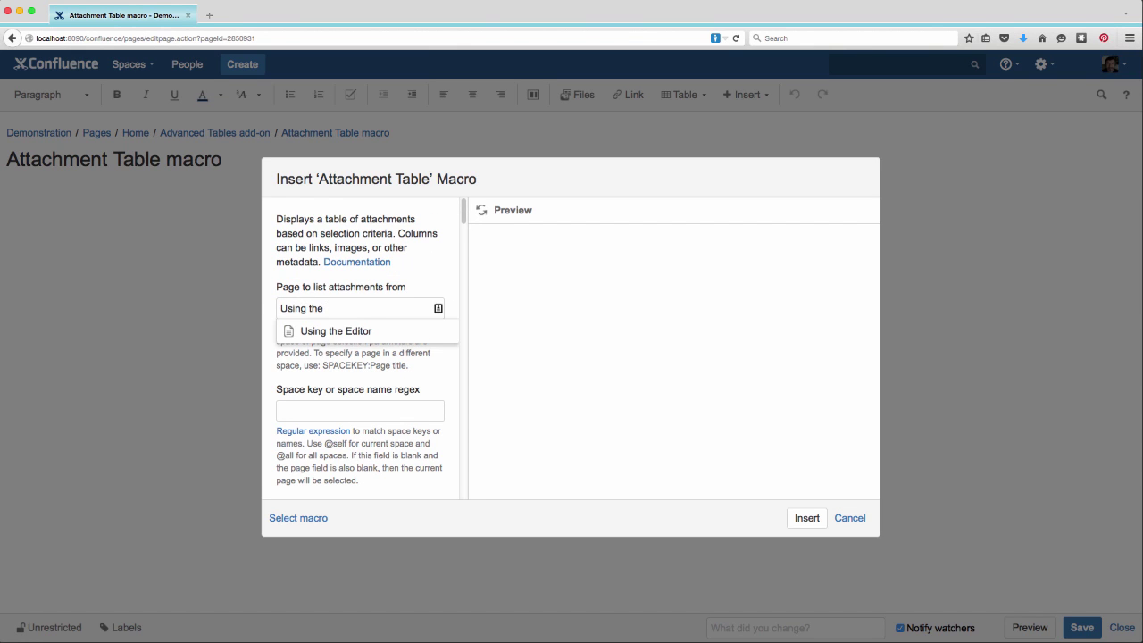
key(Return)
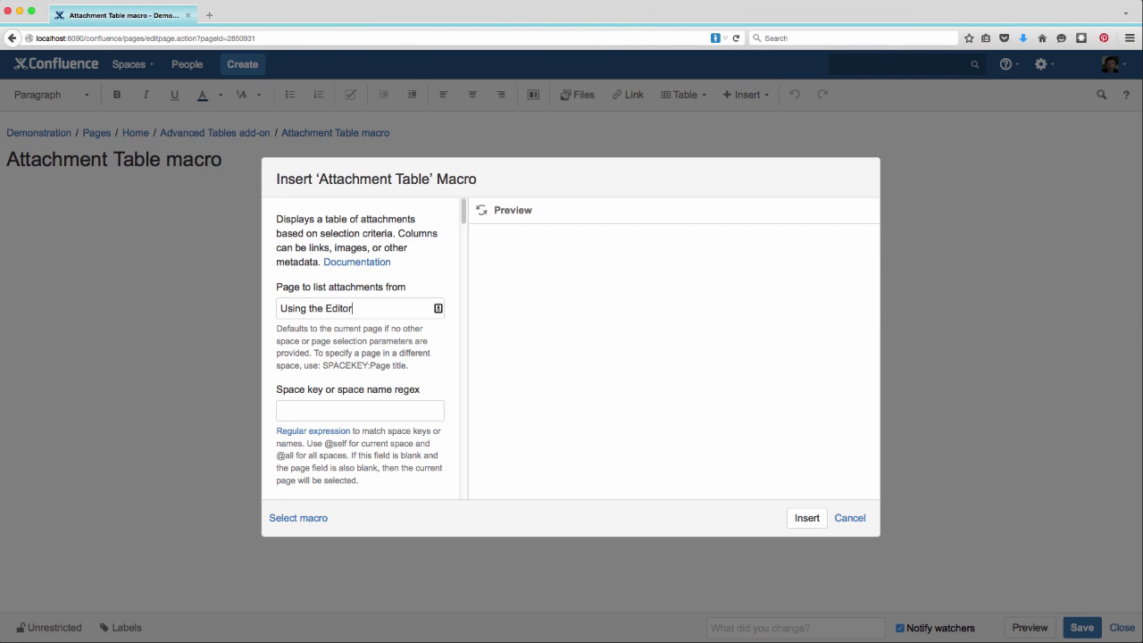
click(483, 209)
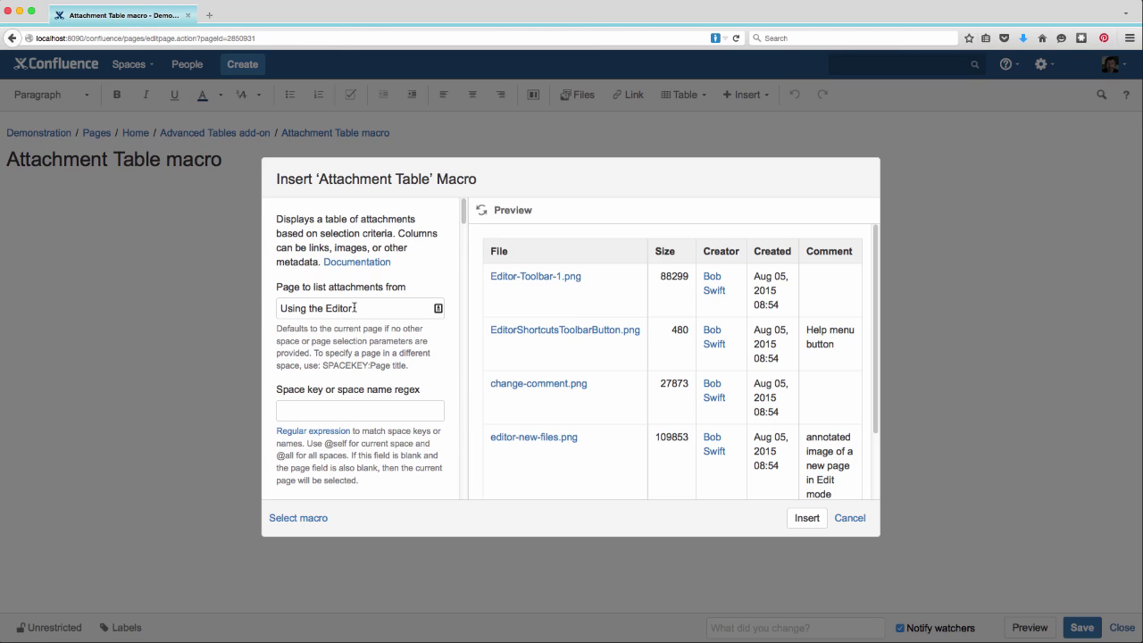
drag(358, 308, 244, 315)
key(BackSpace)
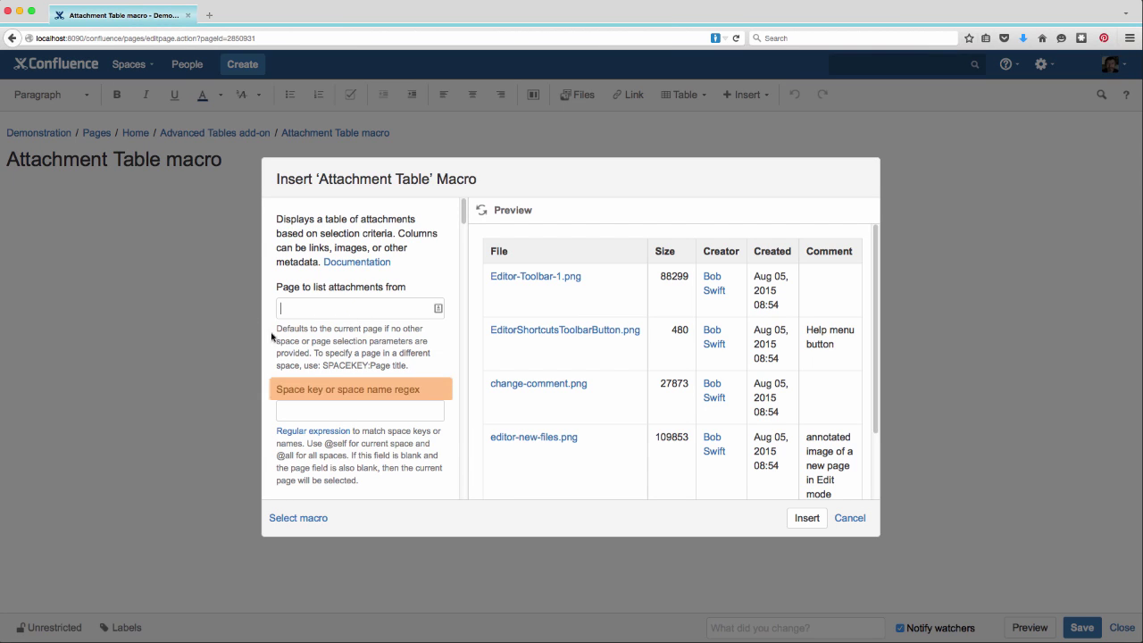
text(@self)
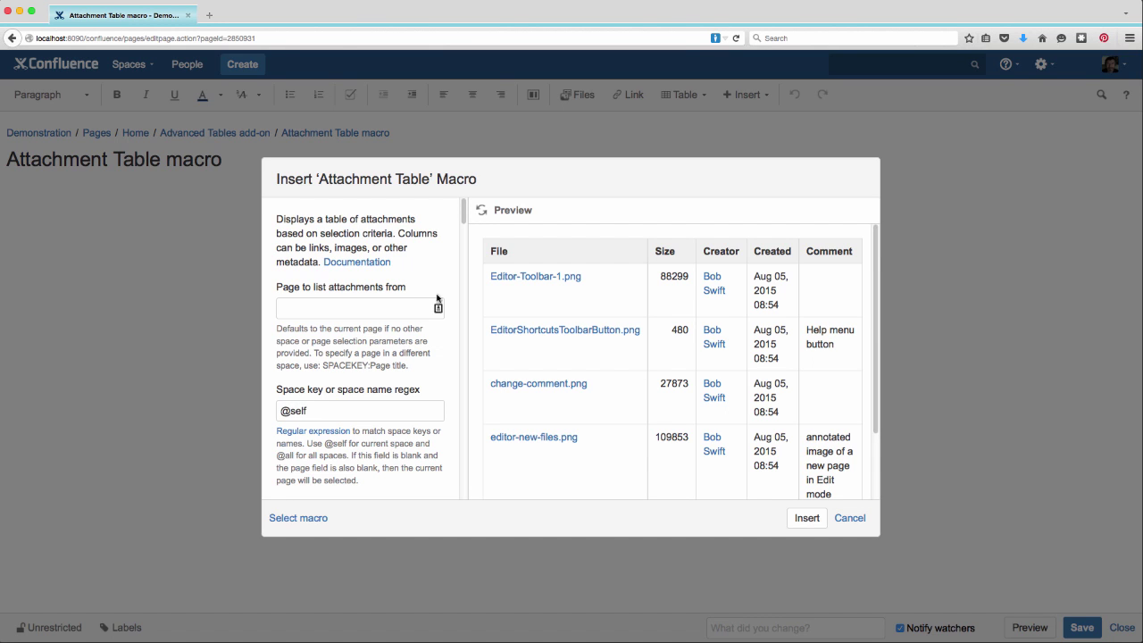
click(484, 215)
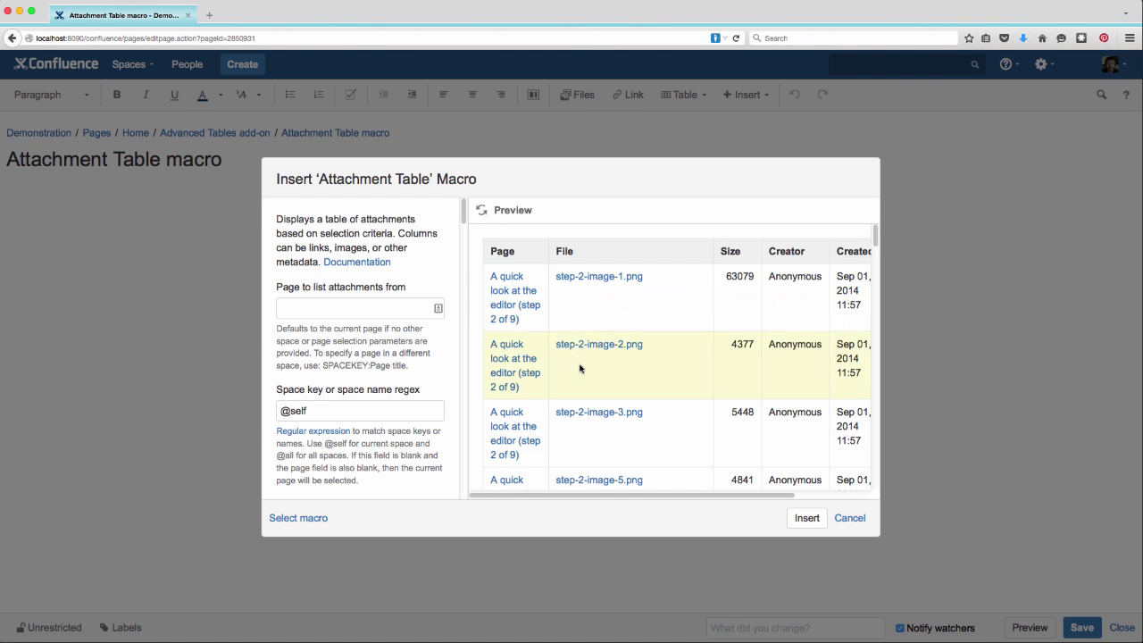
scroll(578, 368, down, 5)
scroll(579, 368, down, 4)
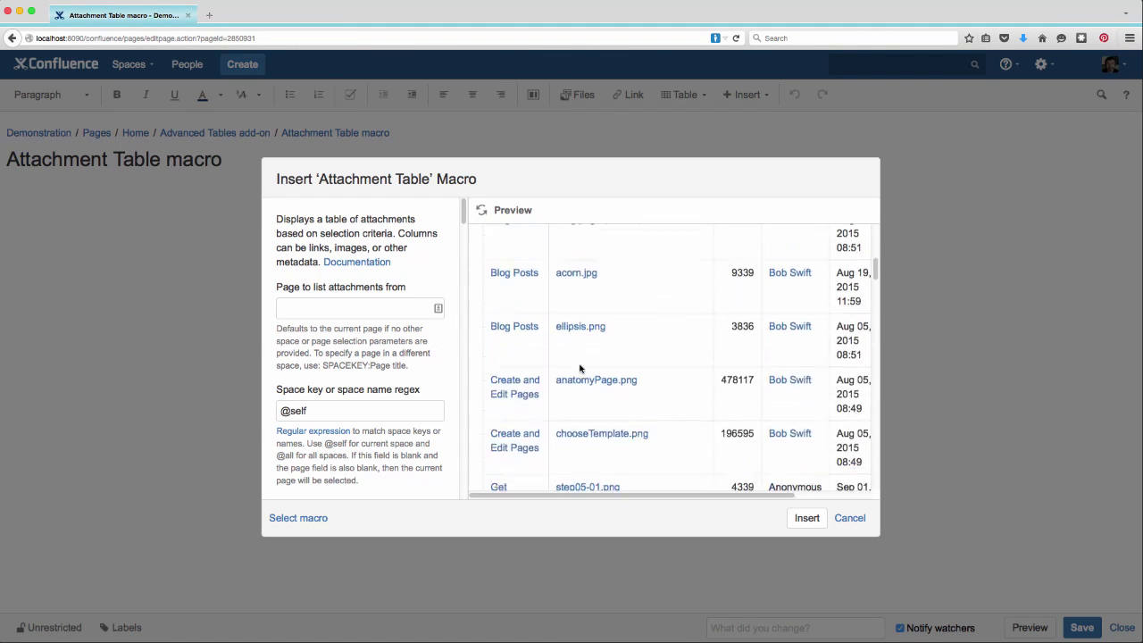
scroll(578, 368, down, 1)
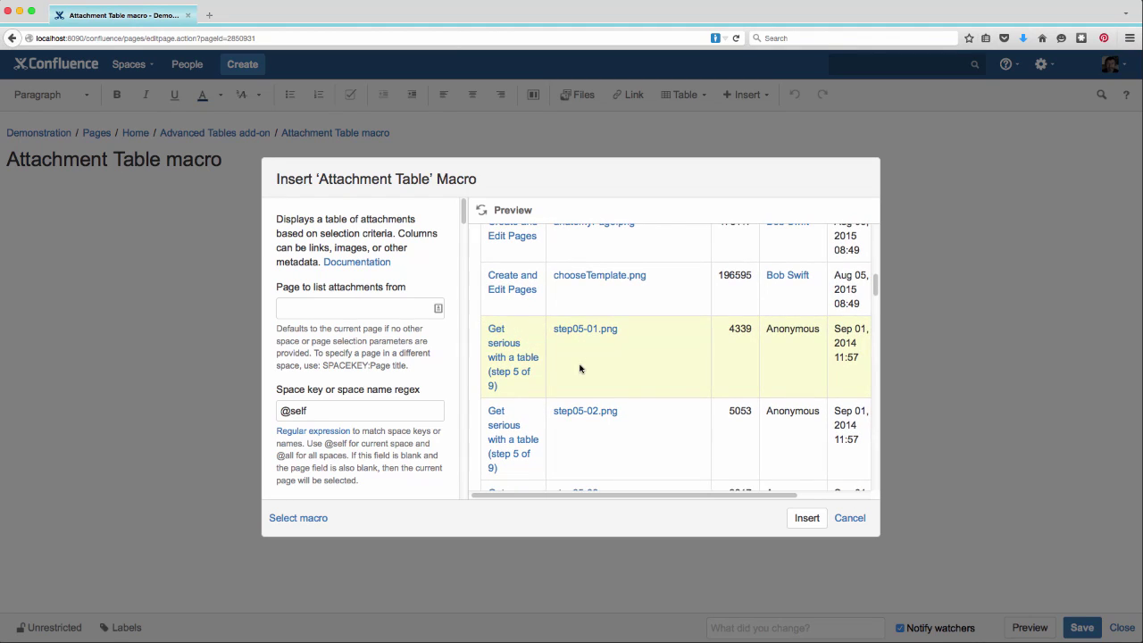
Set the space key or space name regex to ds|dev and refresh the preview
triple_click(316, 410)
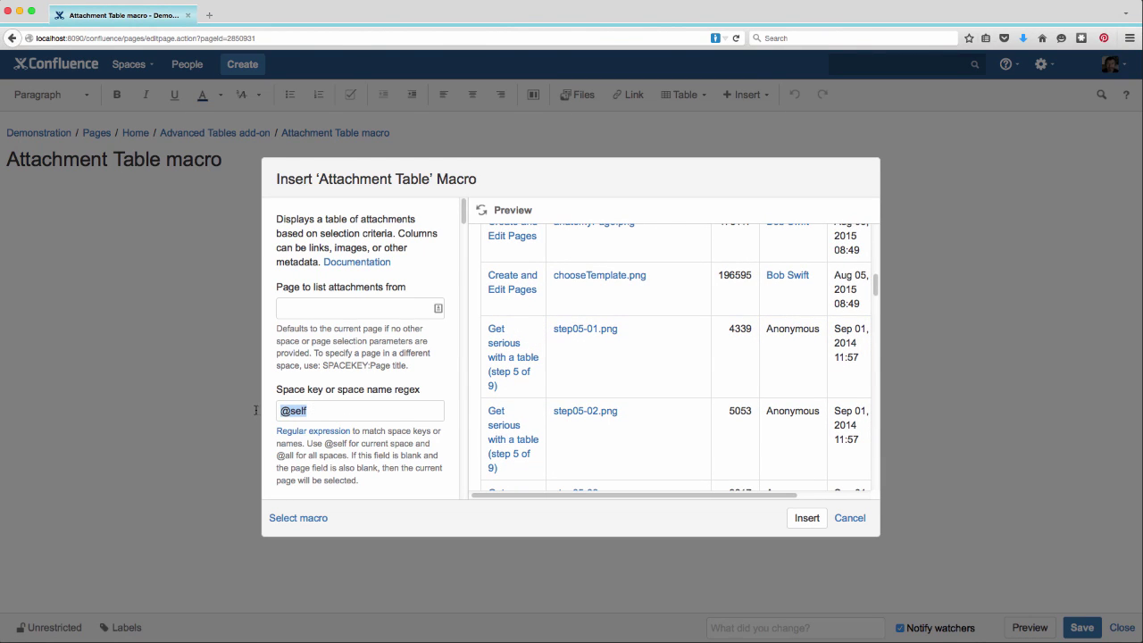
text(ds|dev)
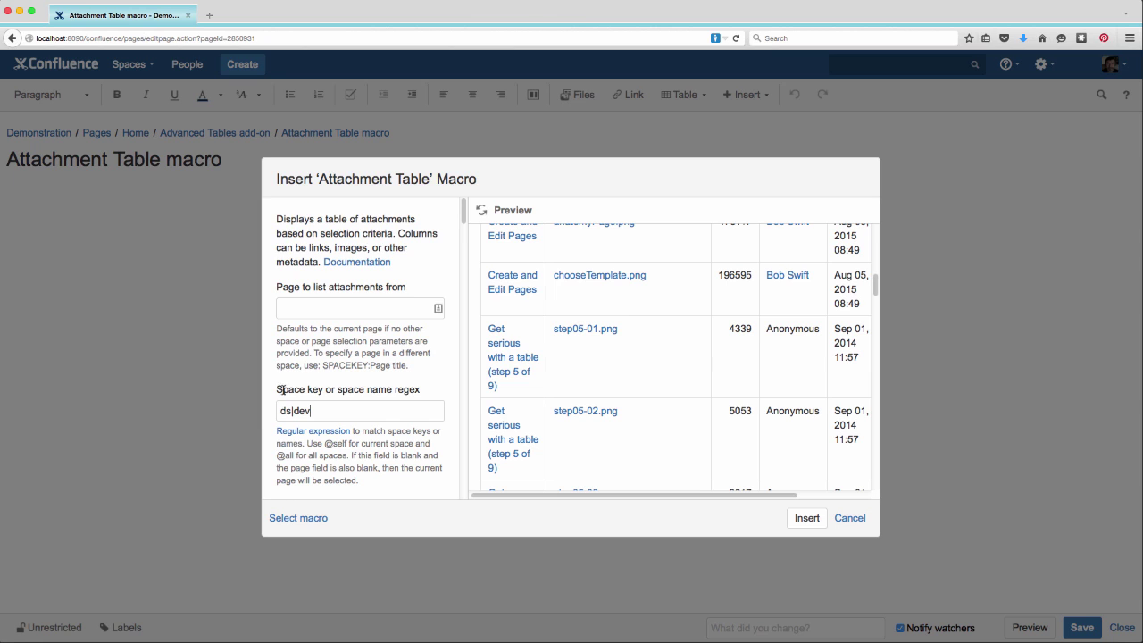
click(482, 211)
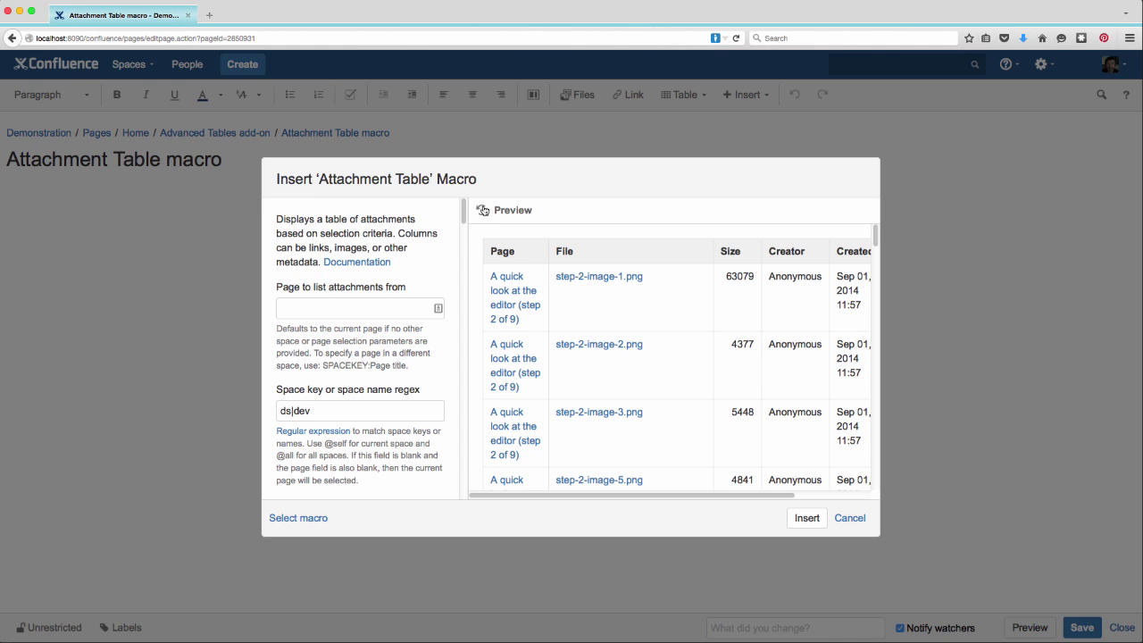
Make the space regex case-insensitive by prefixing it with (?i), and refresh the preview
click(280, 411)
text(()
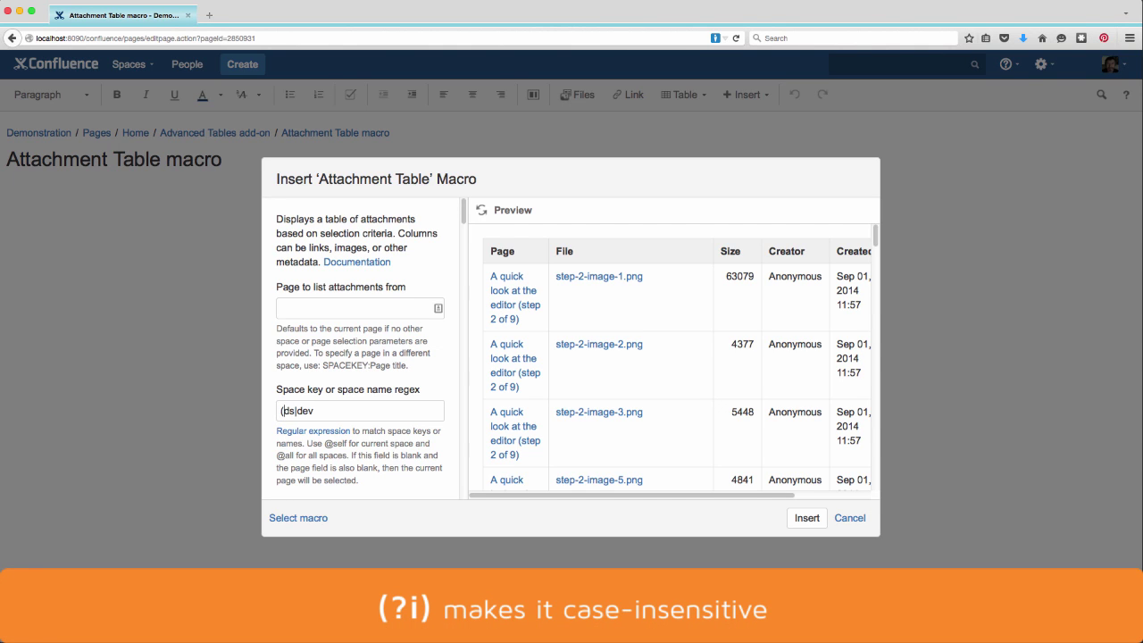
text(?i))
click(481, 210)
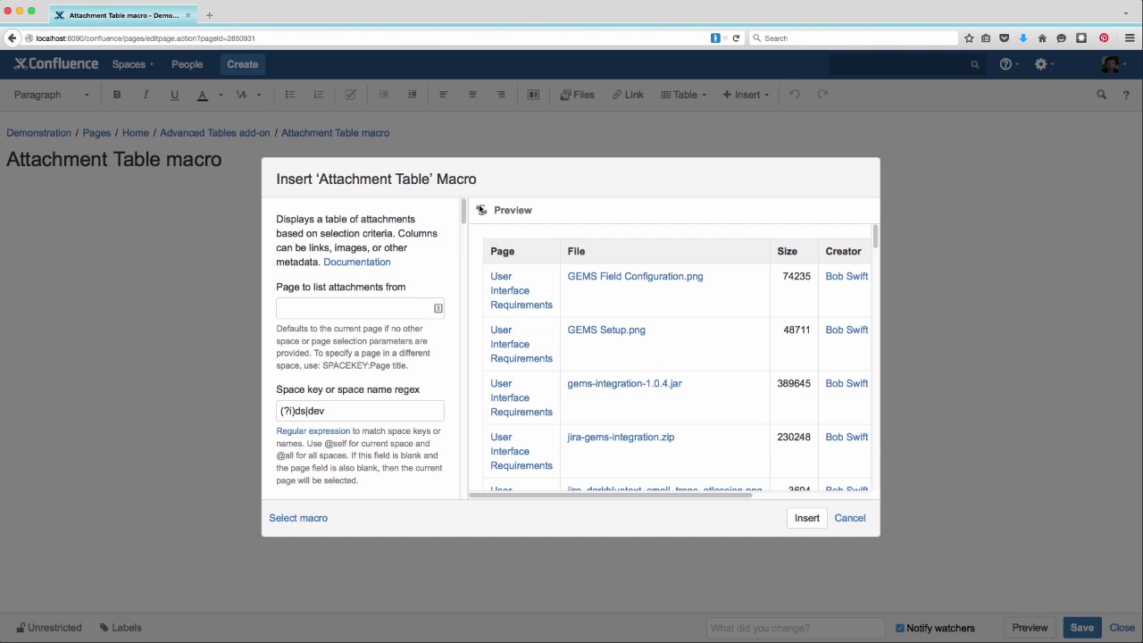
Restrict the table to pages labelled doc with the page label regex and refresh the preview
scroll(406, 427, down, 5)
scroll(406, 428, down, 5)
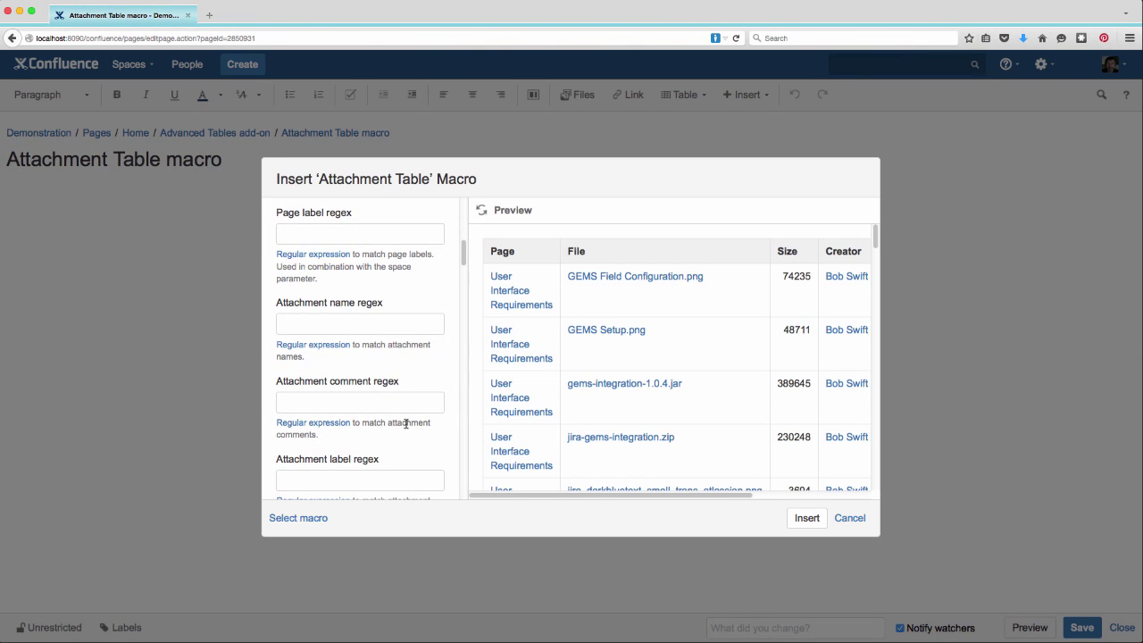
click(303, 234)
text(doc)
click(482, 211)
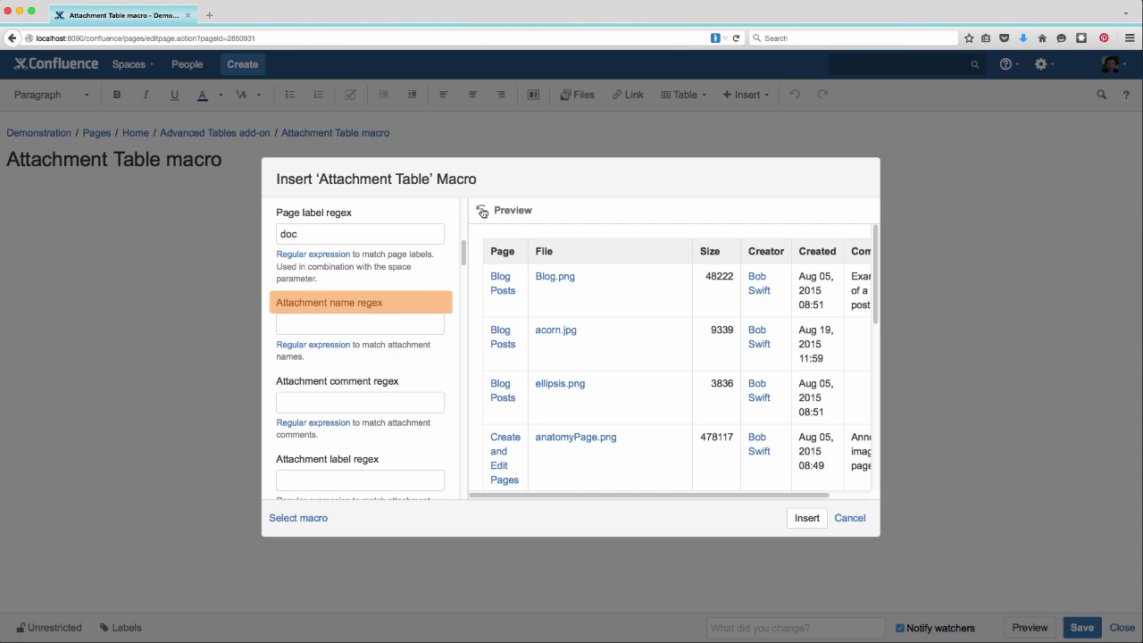
Preview the table with the attachment name regex .*jpg and clear that filter again
click(359, 320)
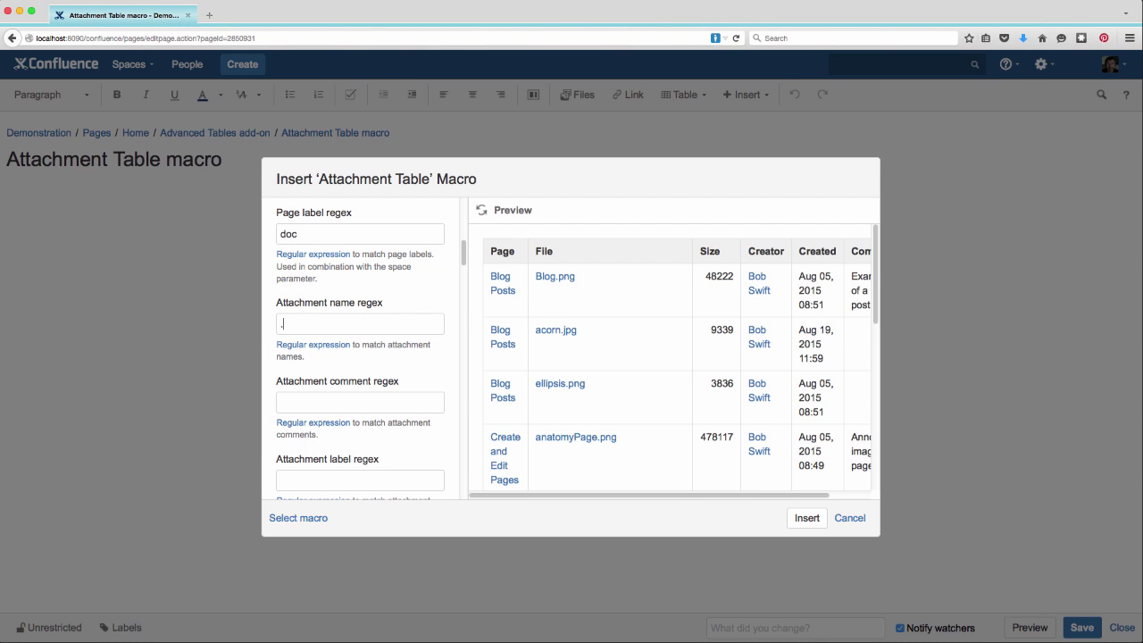
text(.*jpg)
click(480, 211)
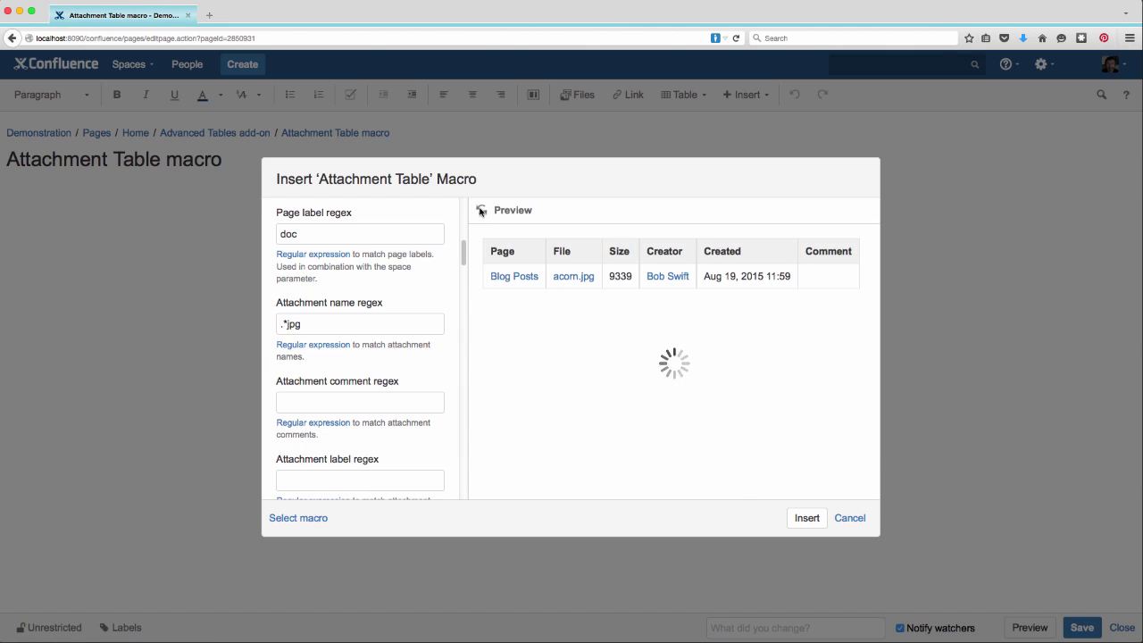
drag(312, 326, 245, 329)
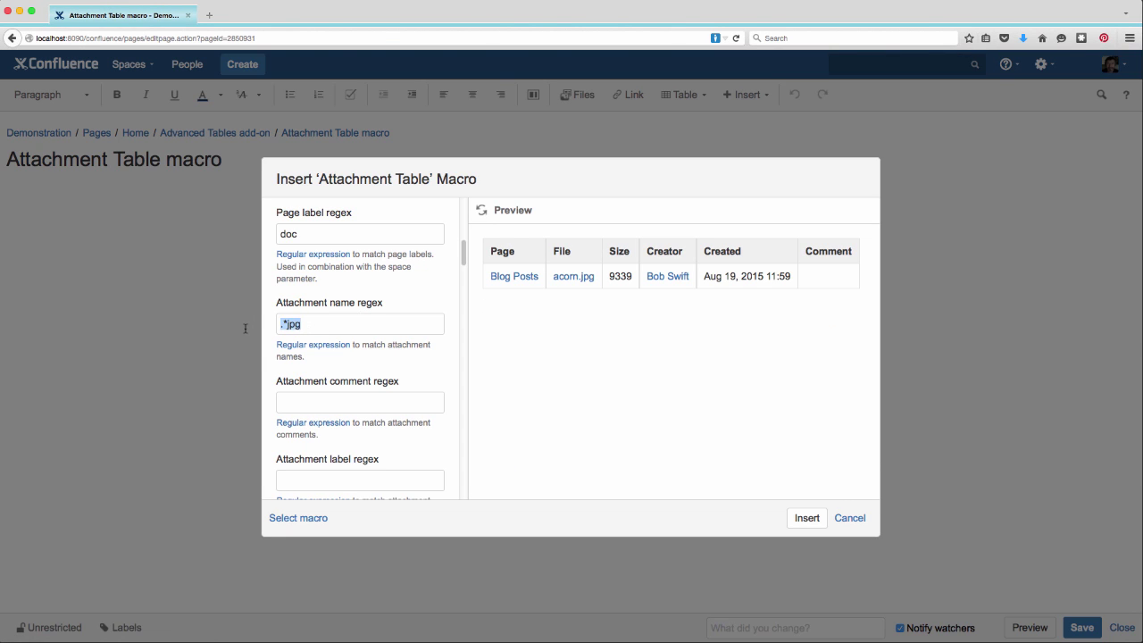
key(BackSpace)
scroll(396, 418, down, 5)
scroll(396, 419, down, 5)
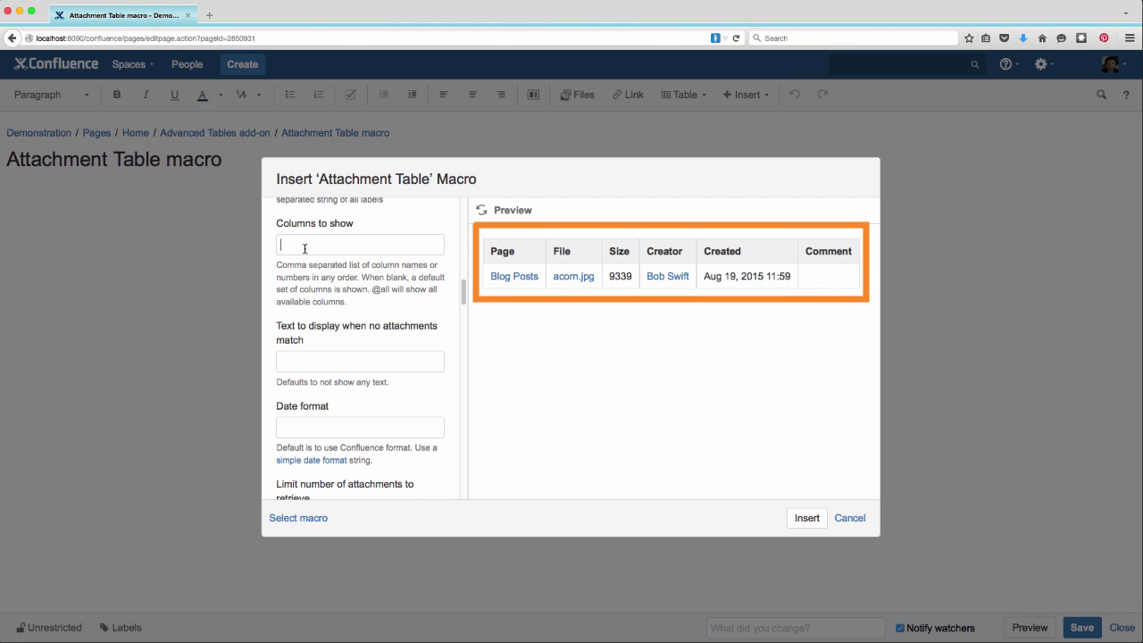
click(304, 248)
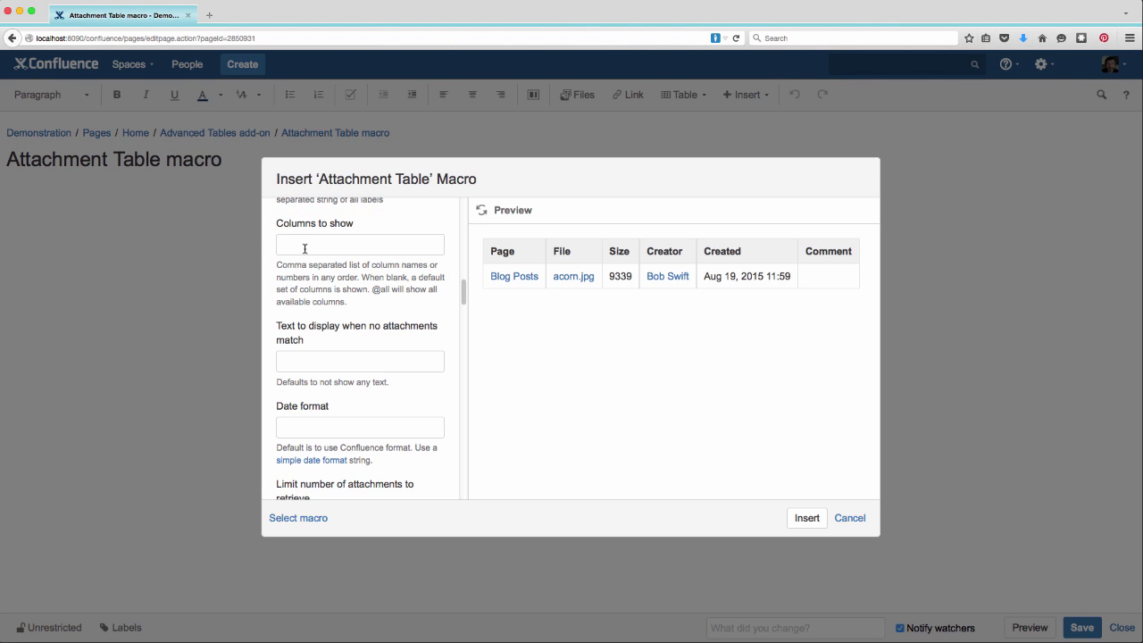
text(@all)
click(482, 211)
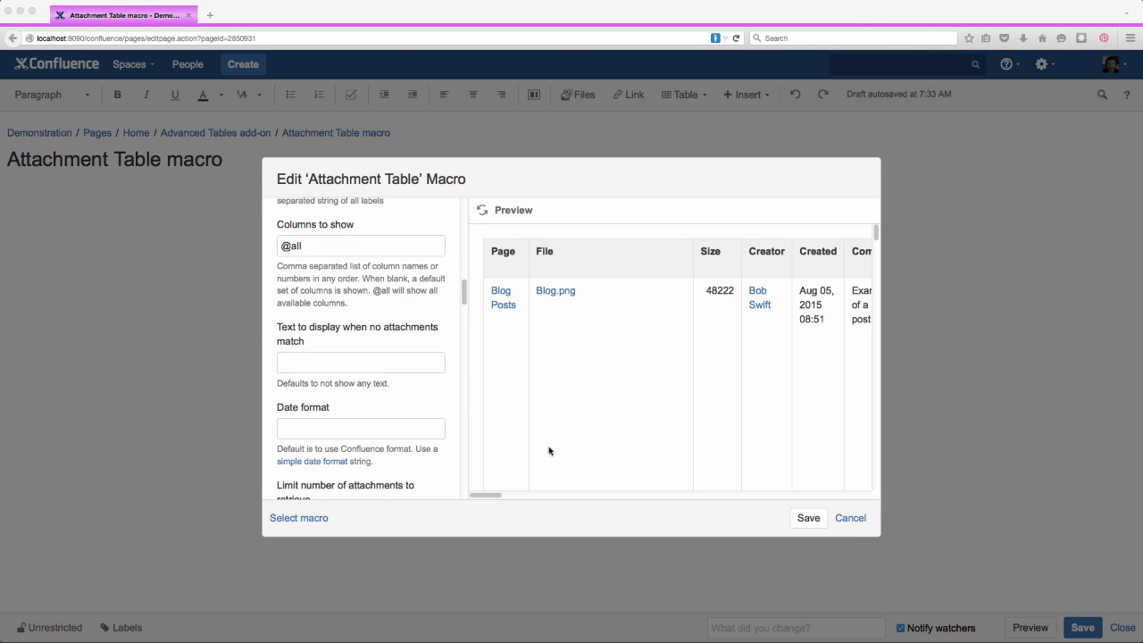
drag(492, 494, 626, 512)
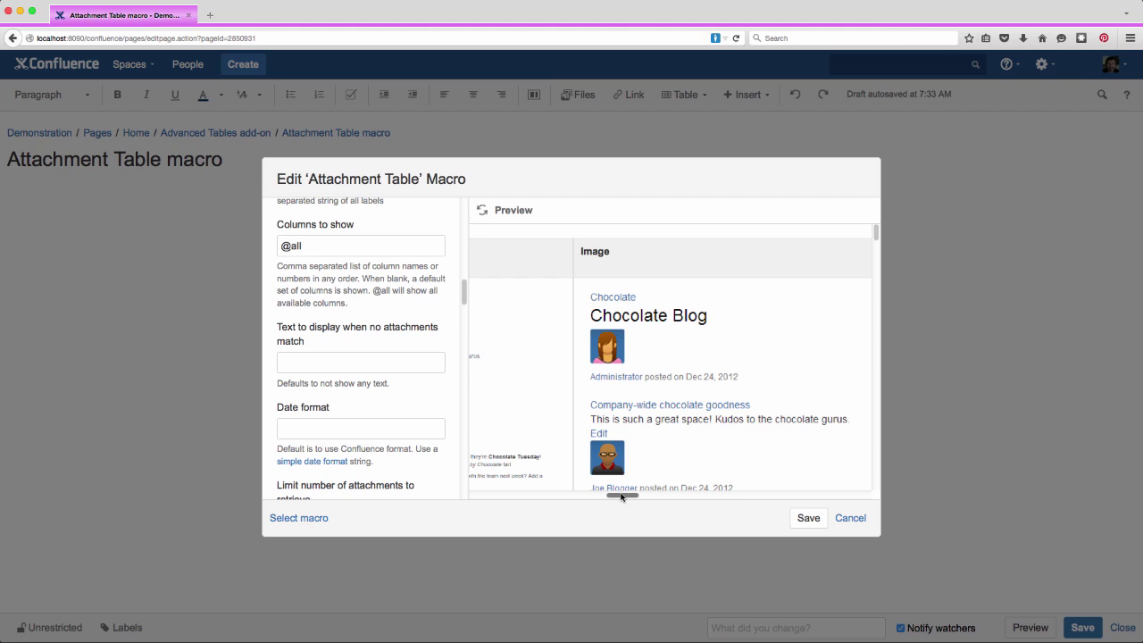
Replace the columns to show with spacename, page, file, size, thumbnail, comment and refresh the preview
drag(318, 249, 253, 242)
text(spacename, page, file,size,thumbnail,comment)
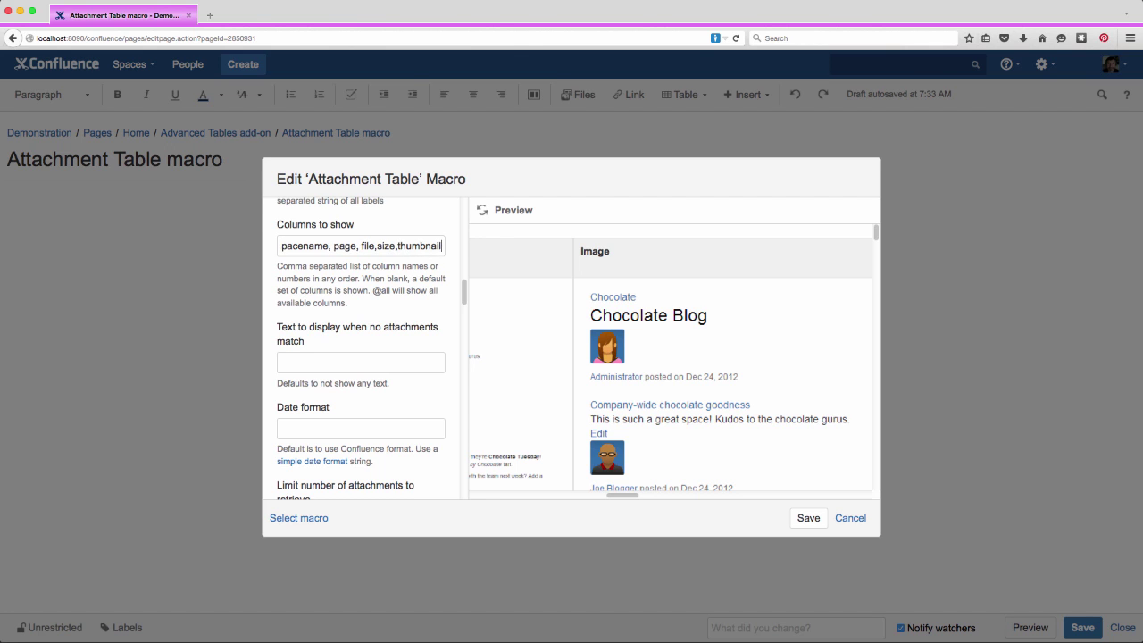
click(487, 213)
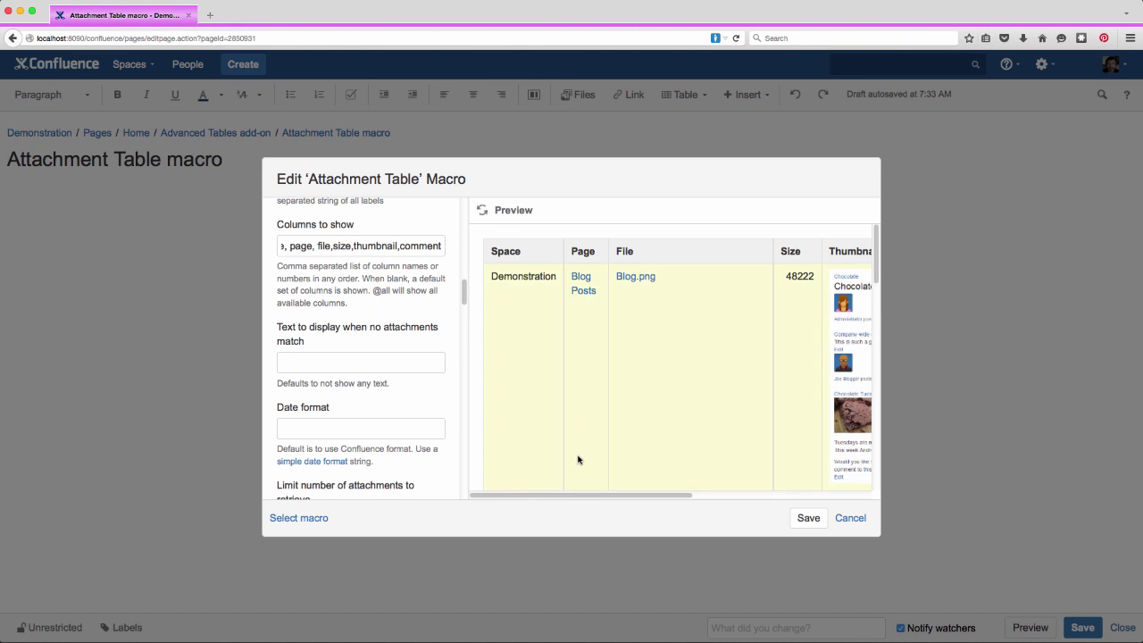
drag(571, 499, 539, 494)
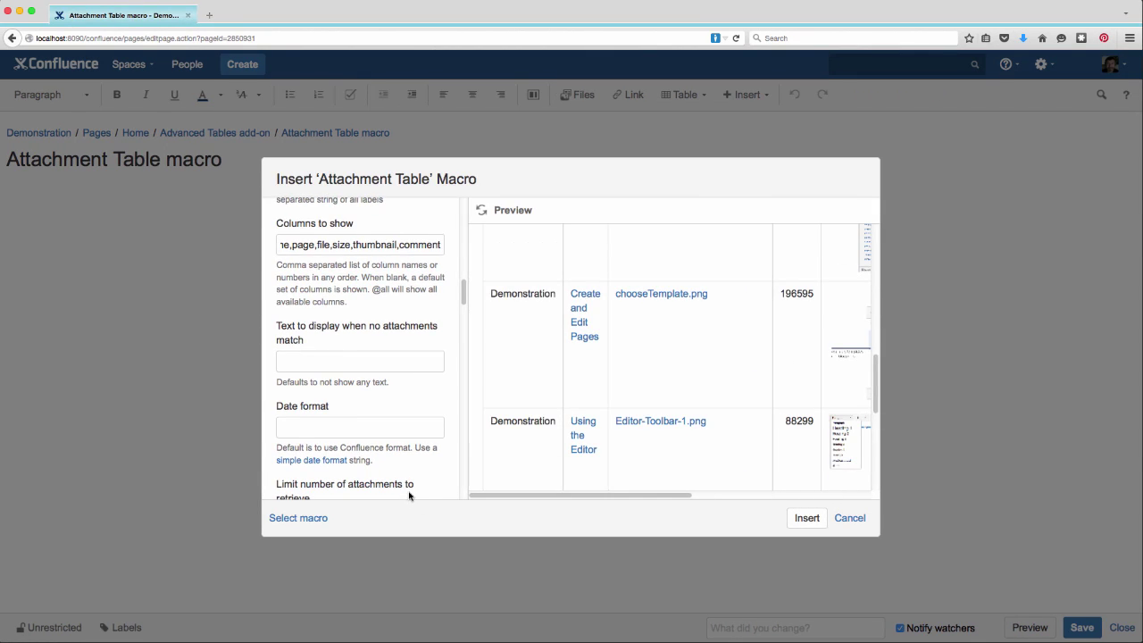
Enable automatic numbering on each row and refresh the preview to check the row number column
scroll(409, 496, down, 5)
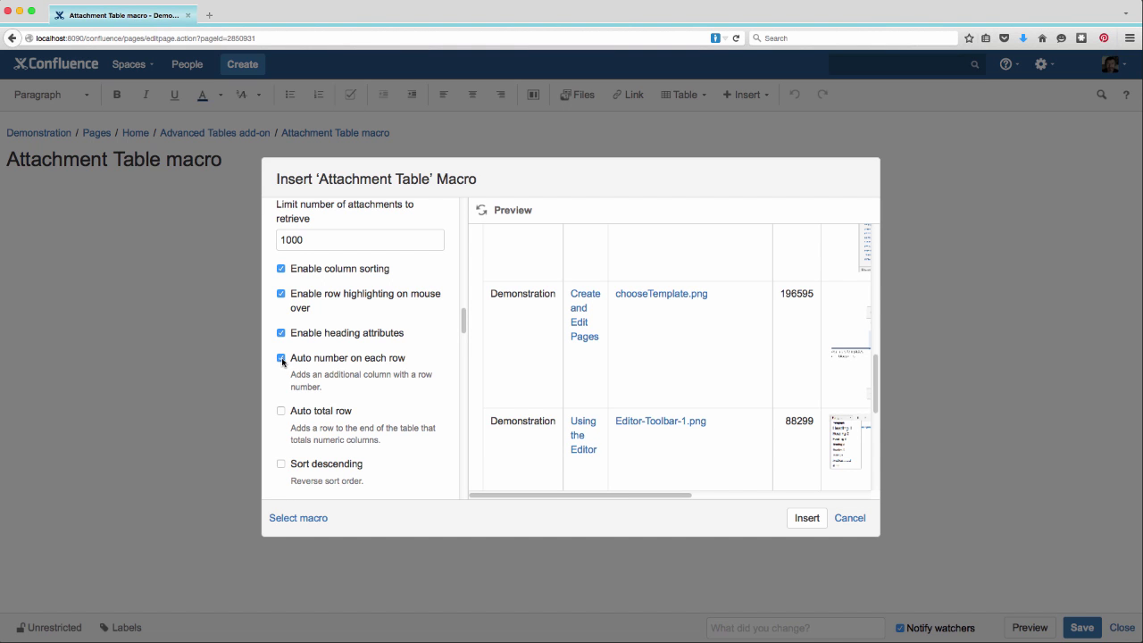
click(482, 210)
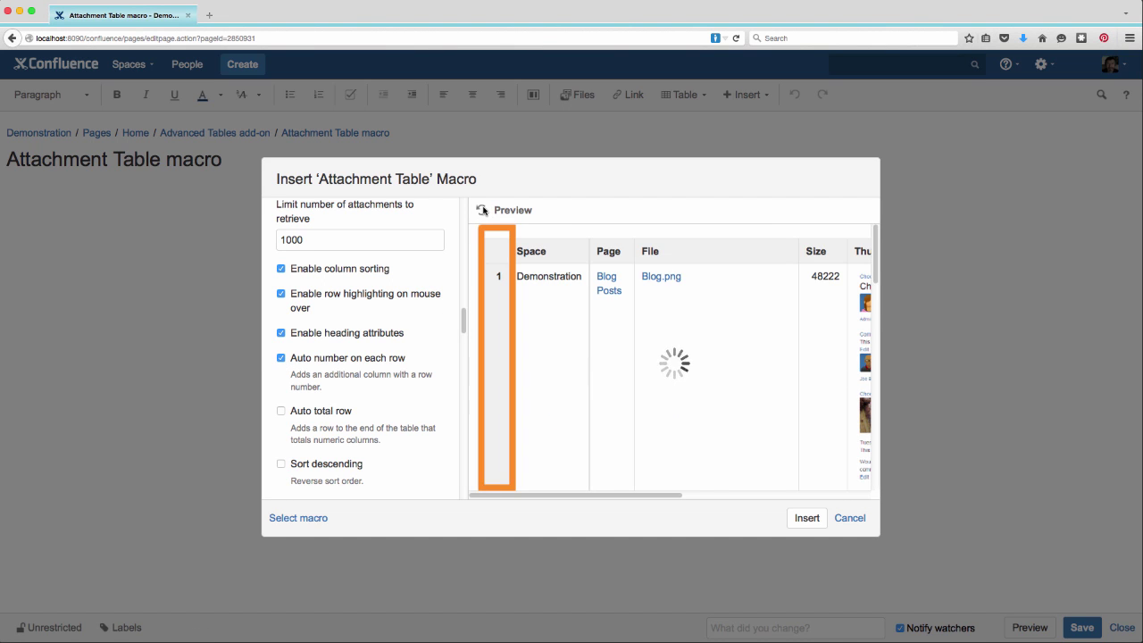
scroll(658, 408, down, 2)
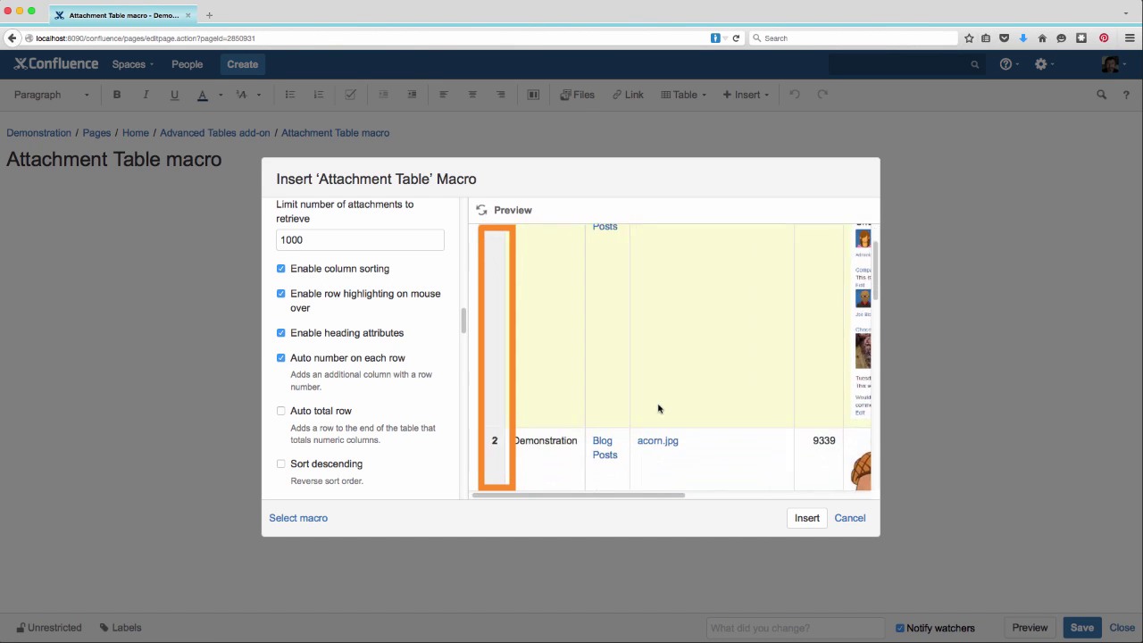
Enable the auto total row, refresh the preview and look at the end of the table
scroll(658, 408, down, 3)
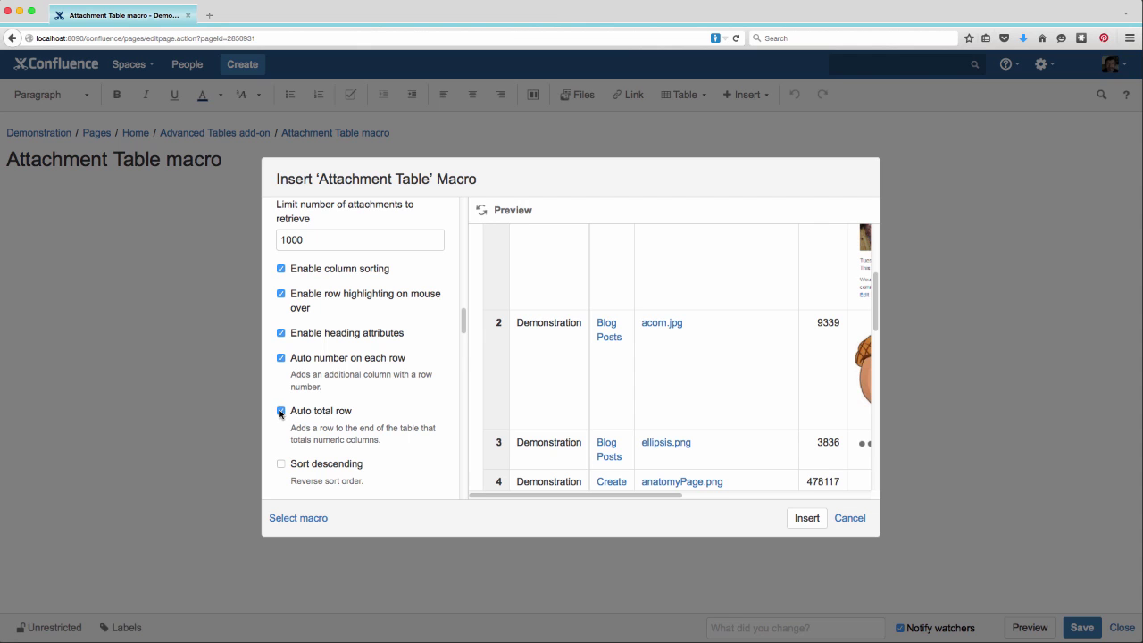
click(483, 210)
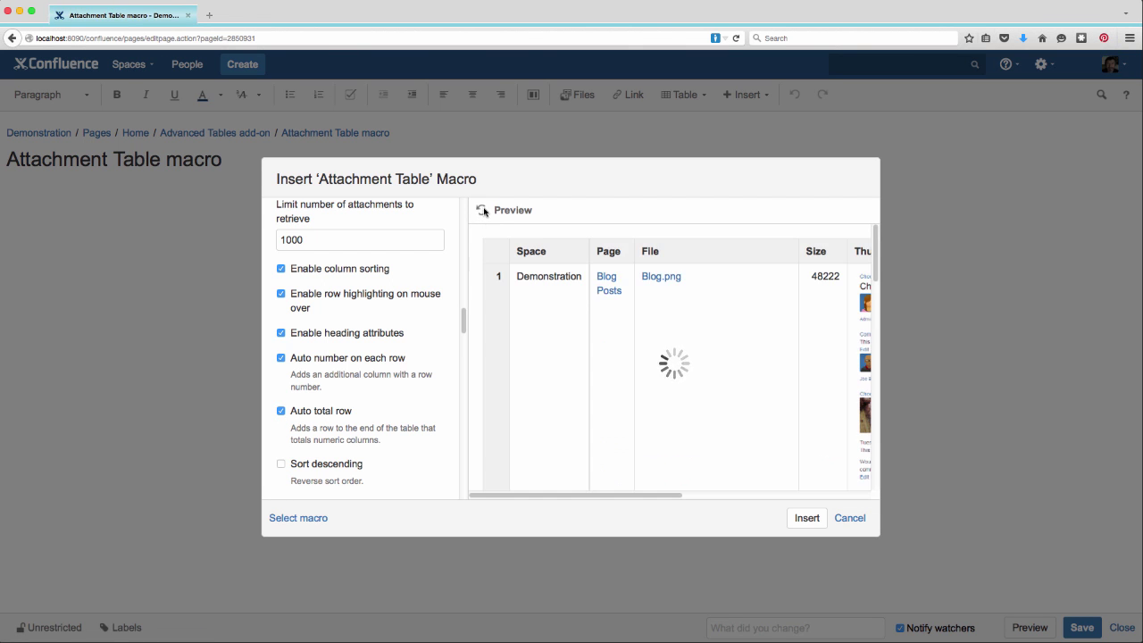
scroll(761, 376, down, 10)
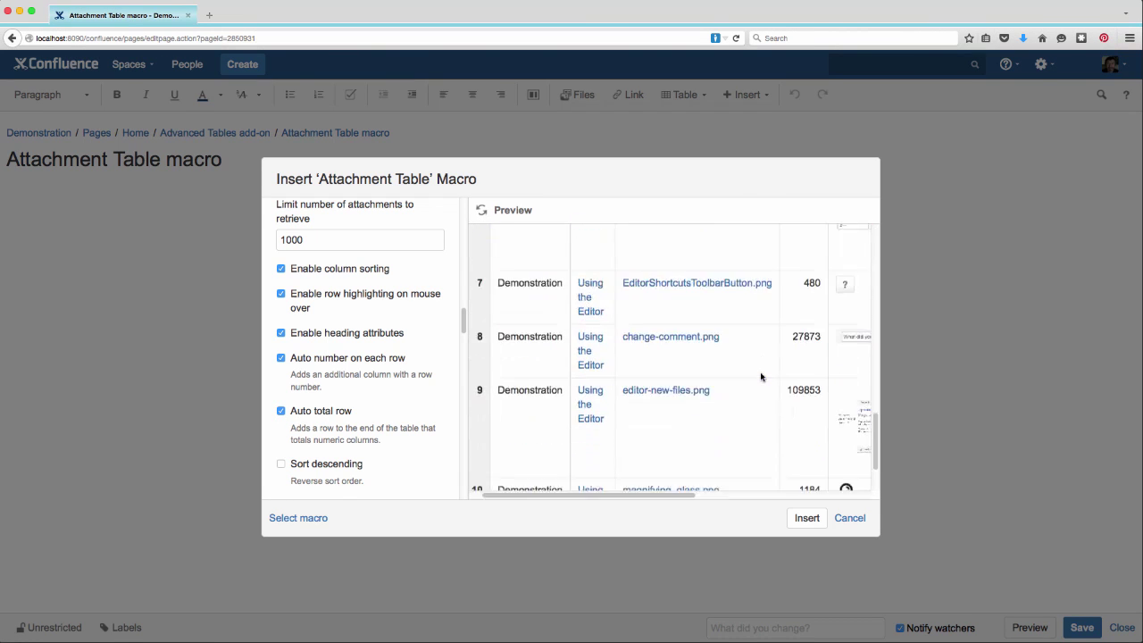
scroll(761, 376, down, 3)
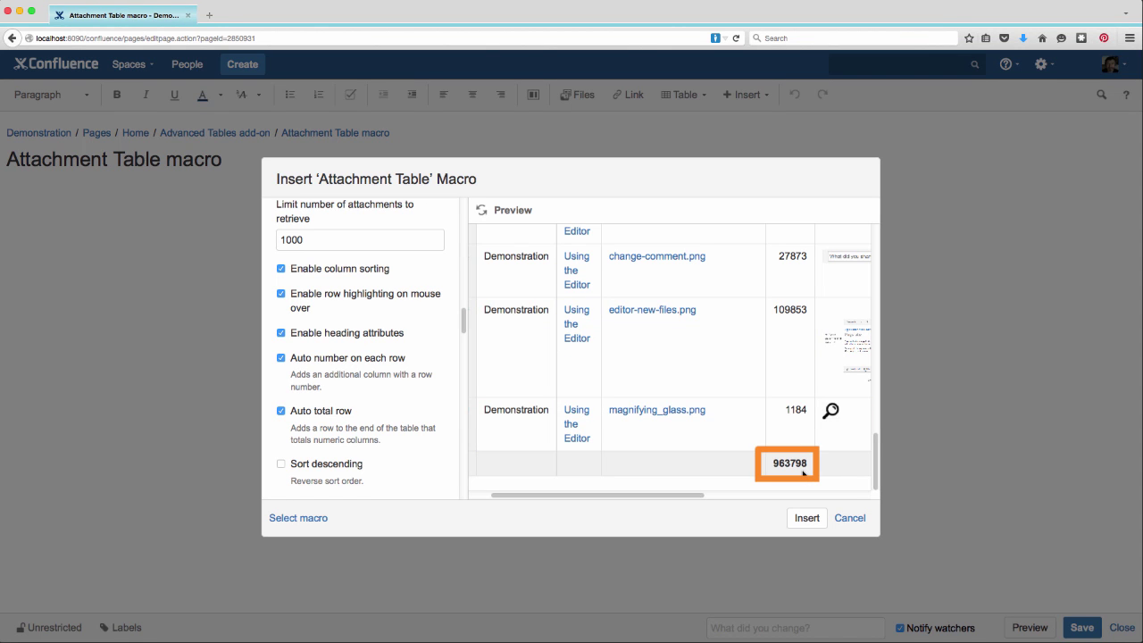